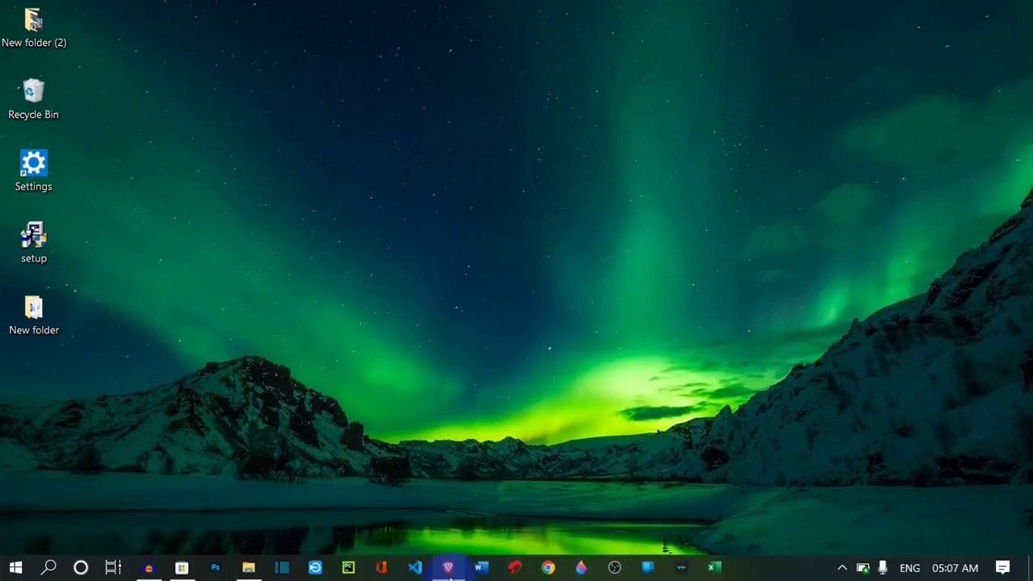
Bring the Brave window showing the wordweb.info site to the front.
click(448, 568)
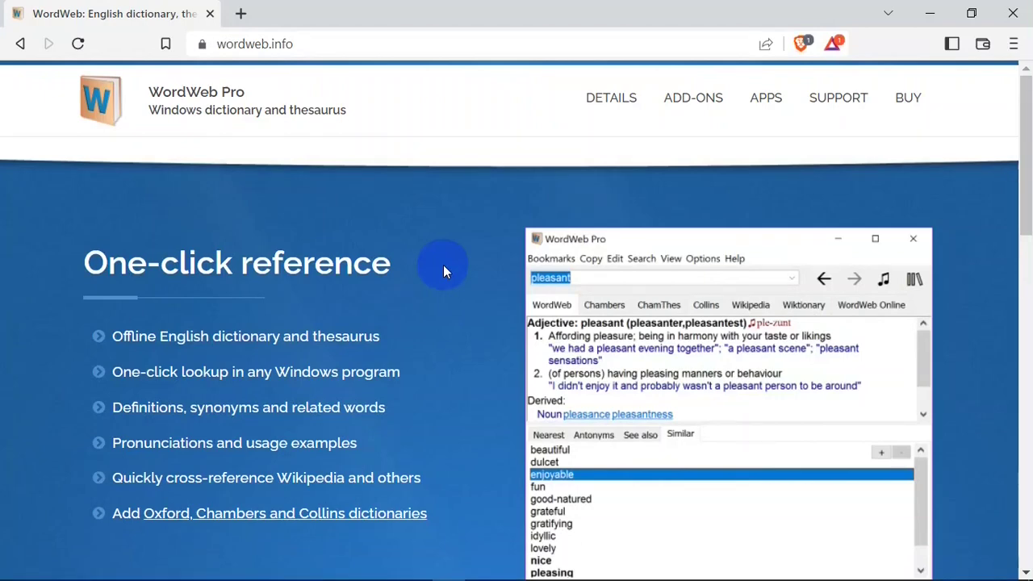
Open the WordWeb Pro ordering page and scroll down to its pricing plans.
drag(1022, 139, 1001, 249)
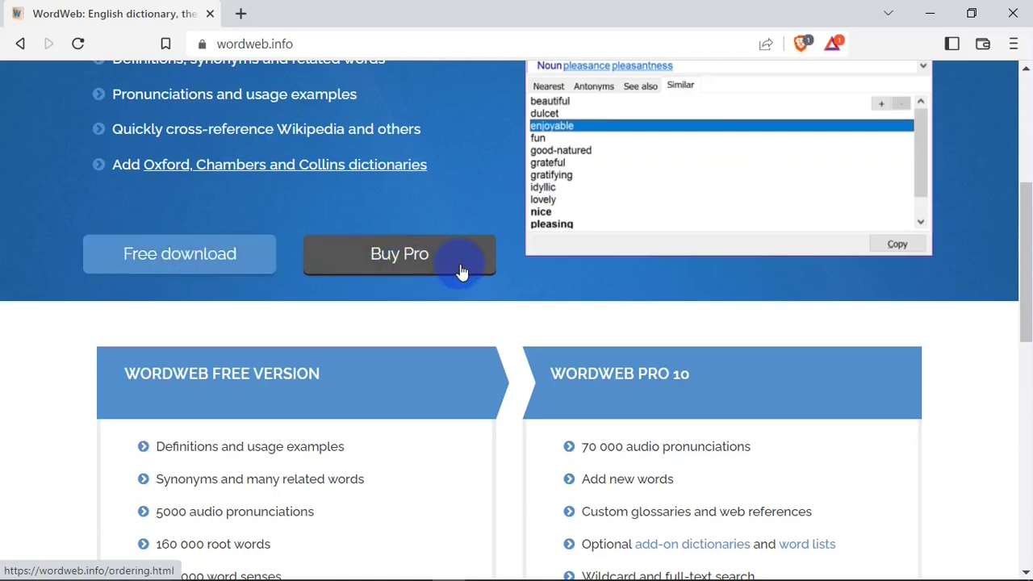
click(409, 265)
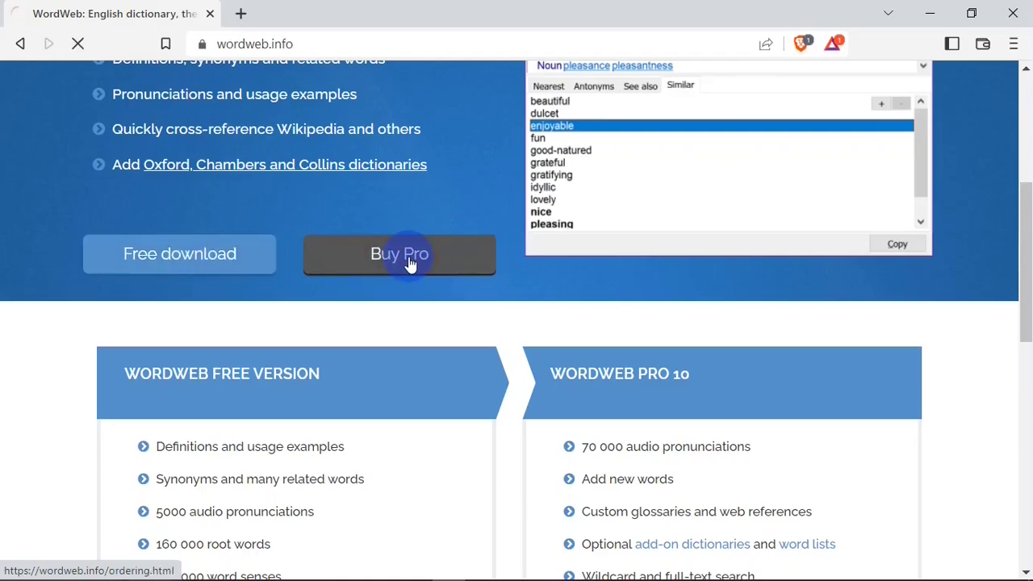
drag(1029, 117, 1021, 173)
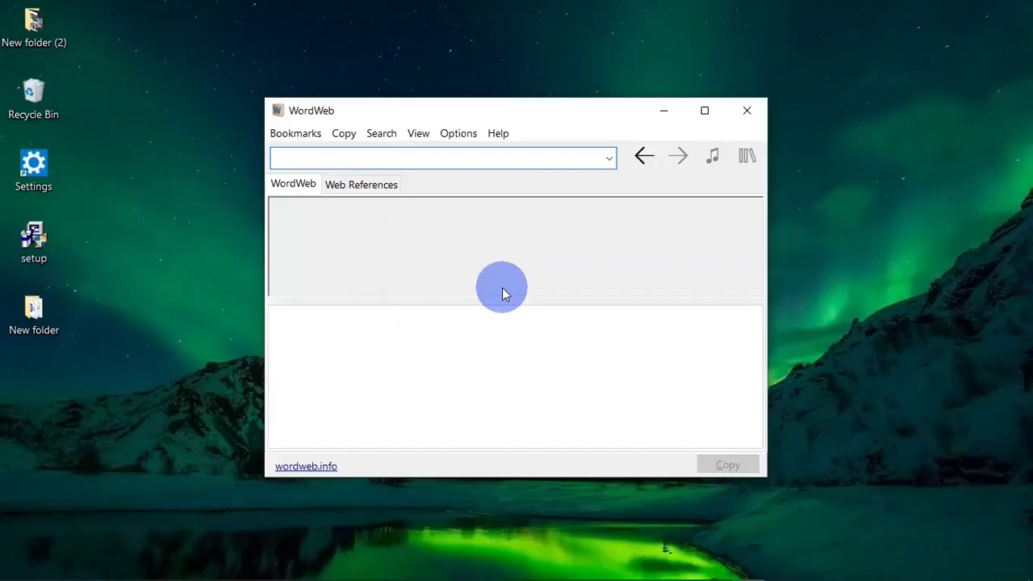
Maximize WordWeb and look up the word 'subscribe'.
click(704, 110)
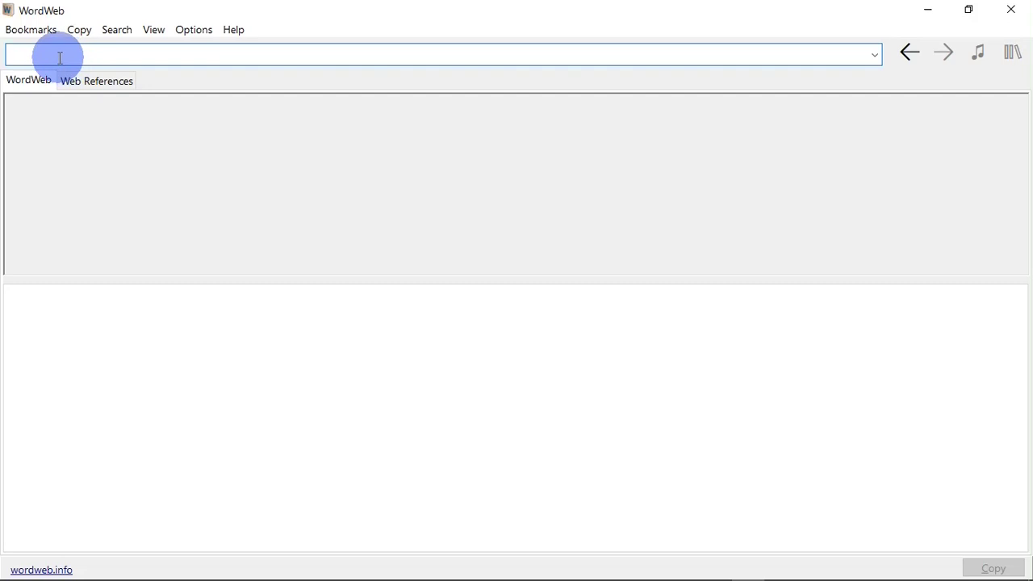
text(SUBSCRIBE)
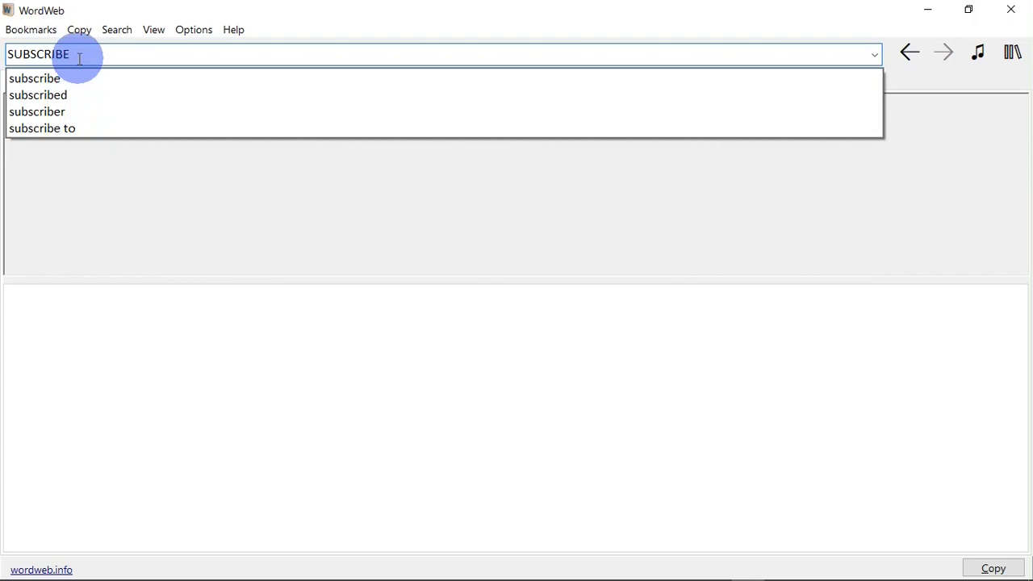
key(Return)
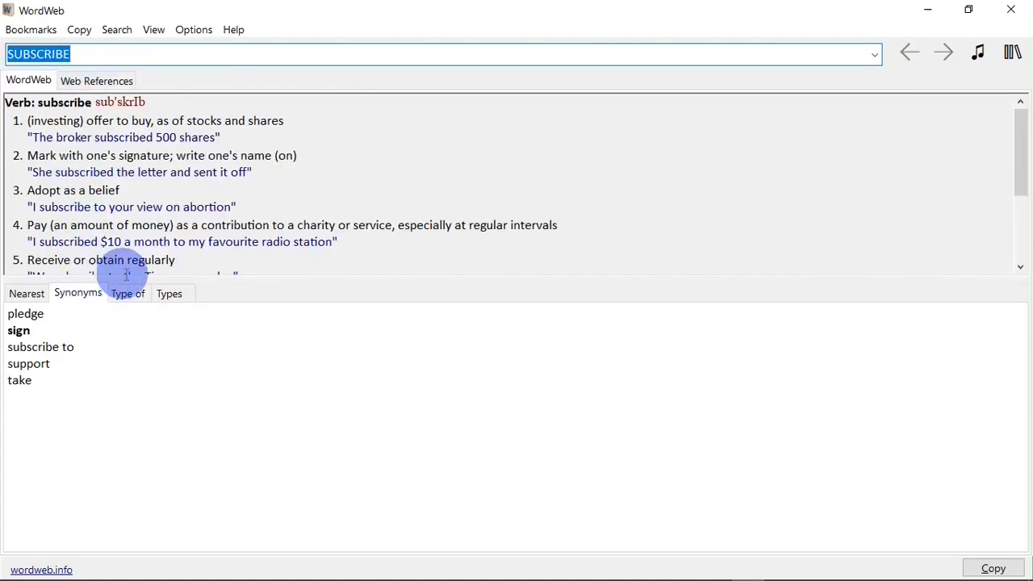
Enlarge the definition pane and view subscribe's Nearest, Synonyms, Type of and Types lists.
drag(128, 277, 131, 396)
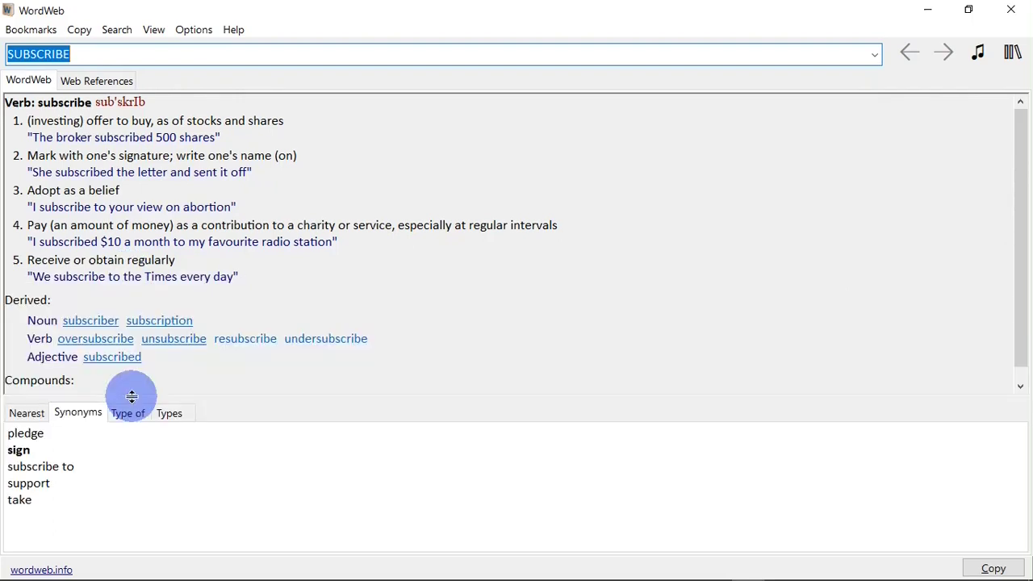
click(33, 413)
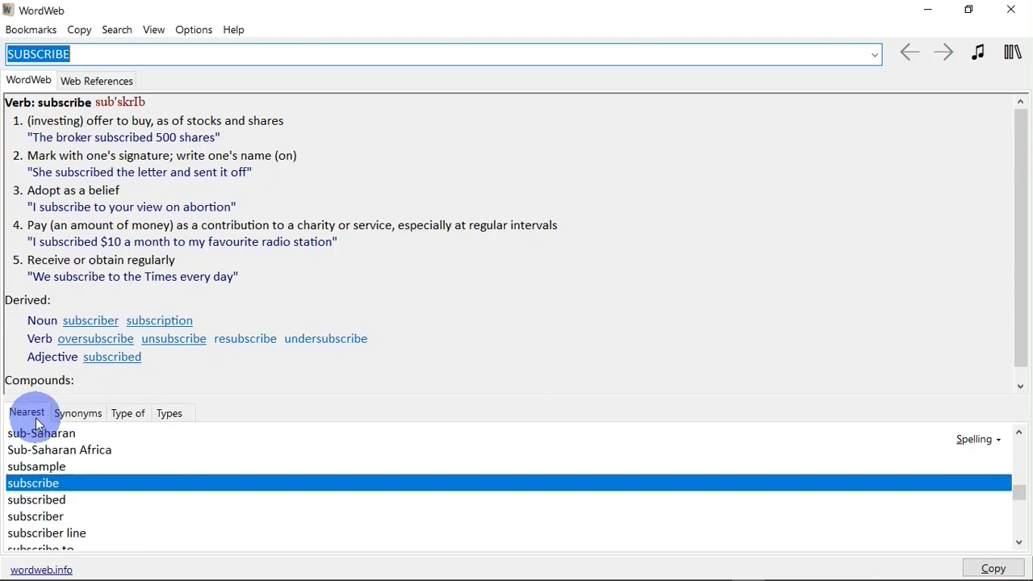
click(103, 416)
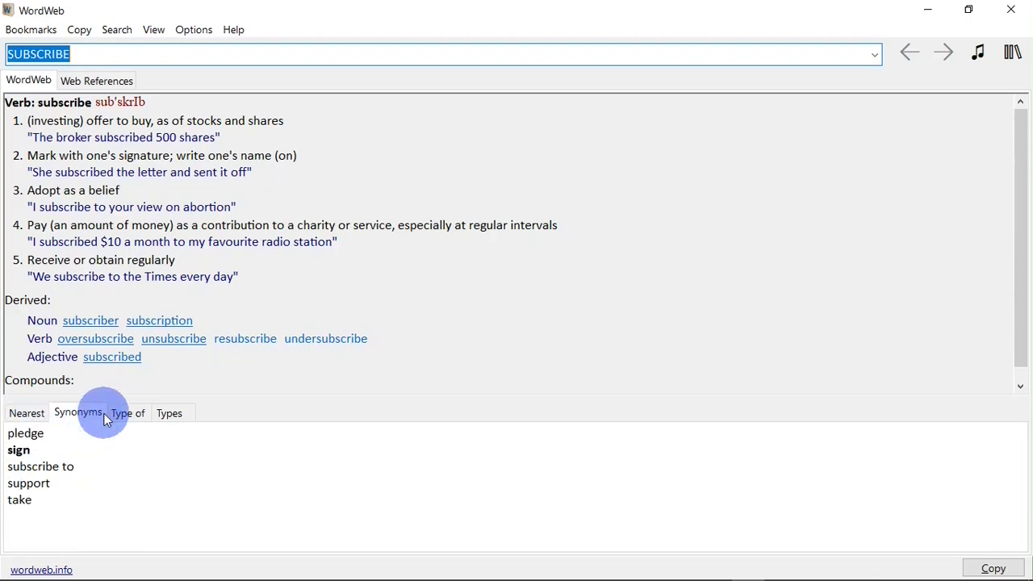
click(137, 418)
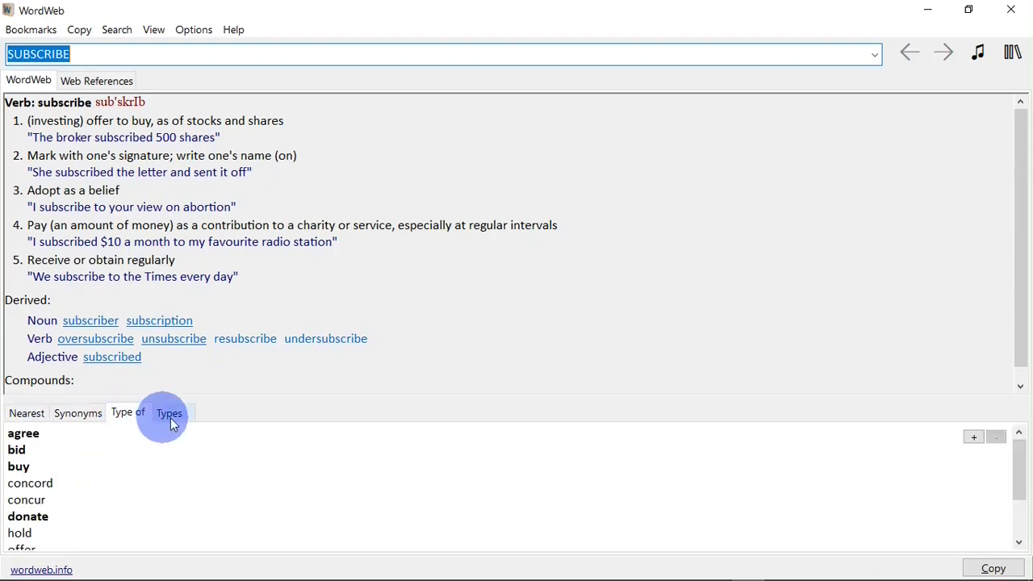
click(174, 418)
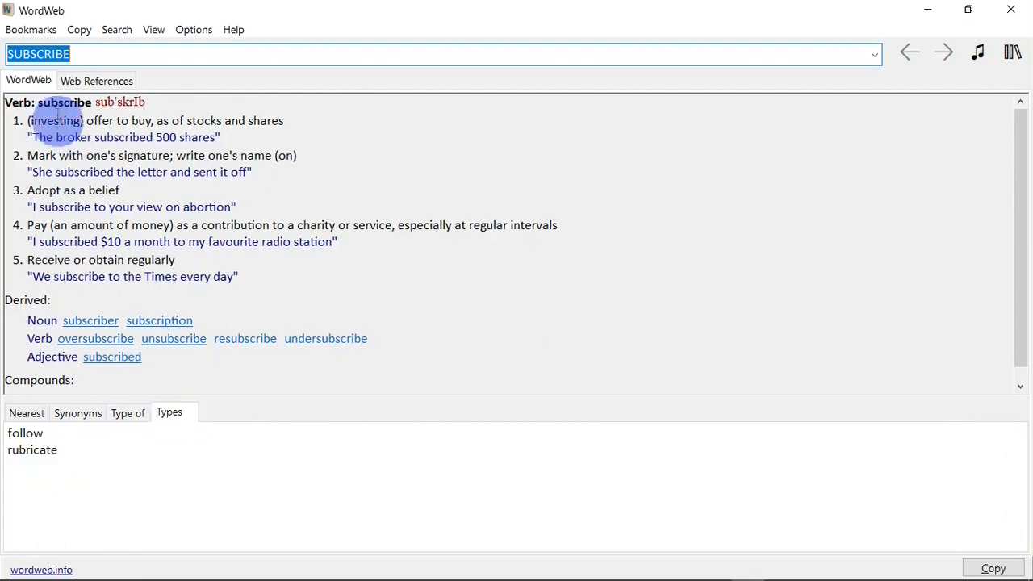
click(38, 36)
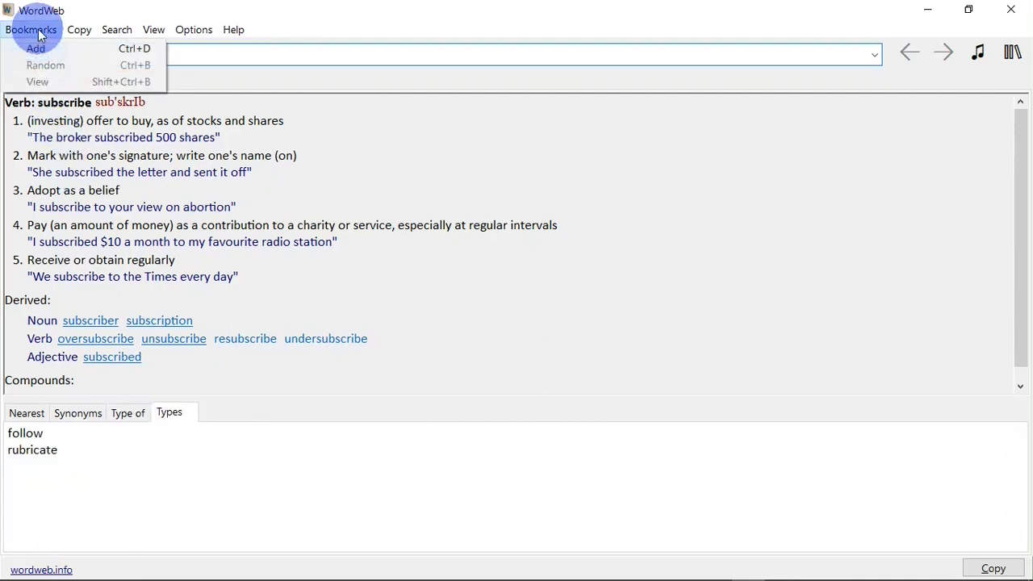
Shrink WordWeb's definition pane back and switch to the H T D D Word document.
mouse_move(78, 34)
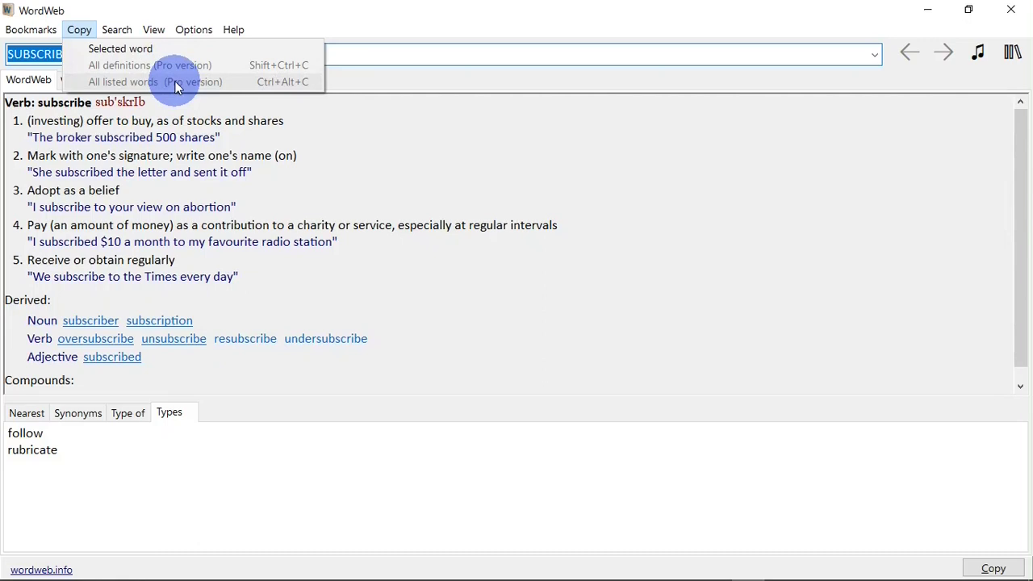
click(204, 121)
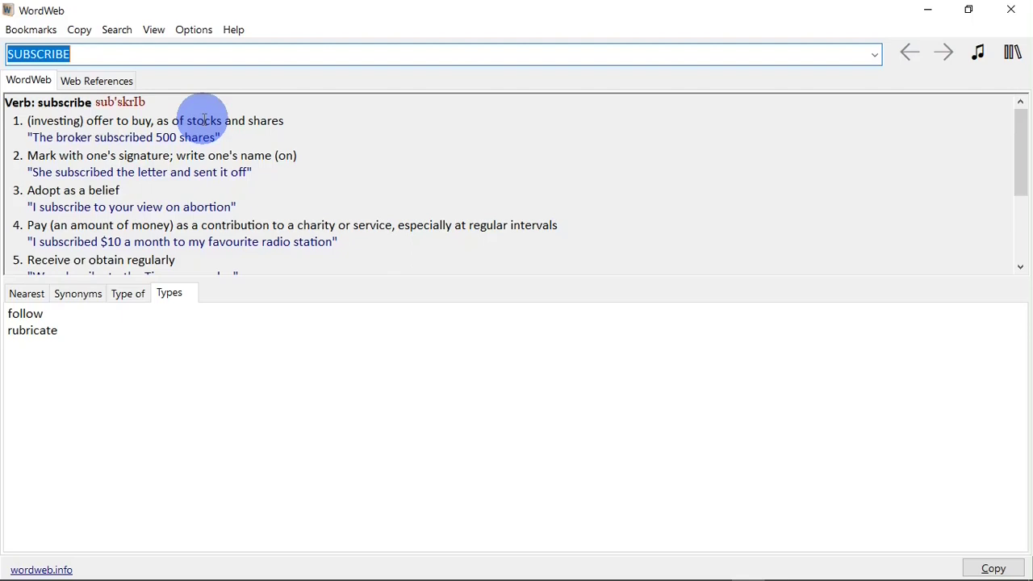
click(490, 570)
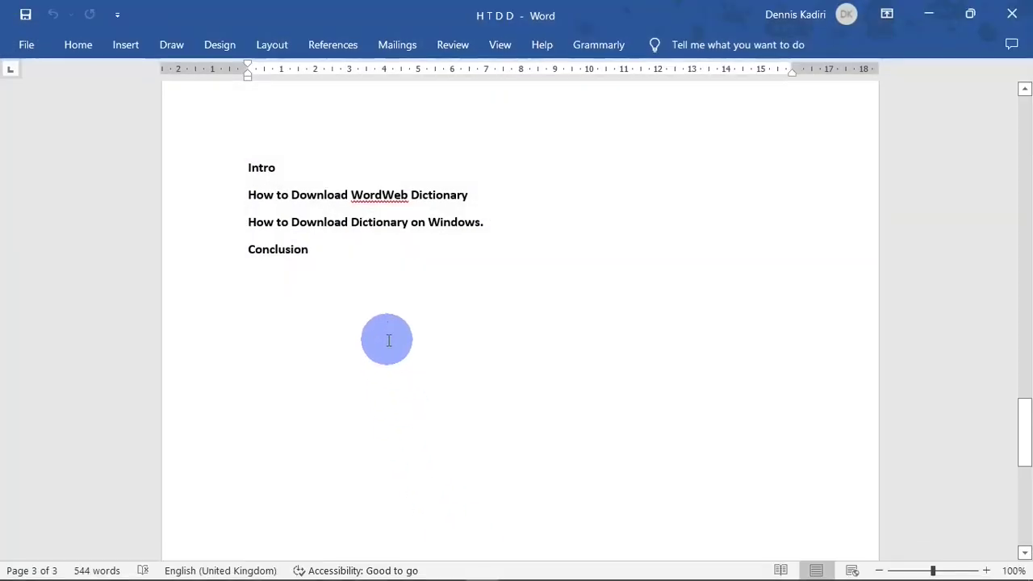
Select the heading word 'Conclusion' in Word and look it up in WordWeb with Ctrl+Alt+W.
click(341, 301)
drag(308, 252, 226, 250)
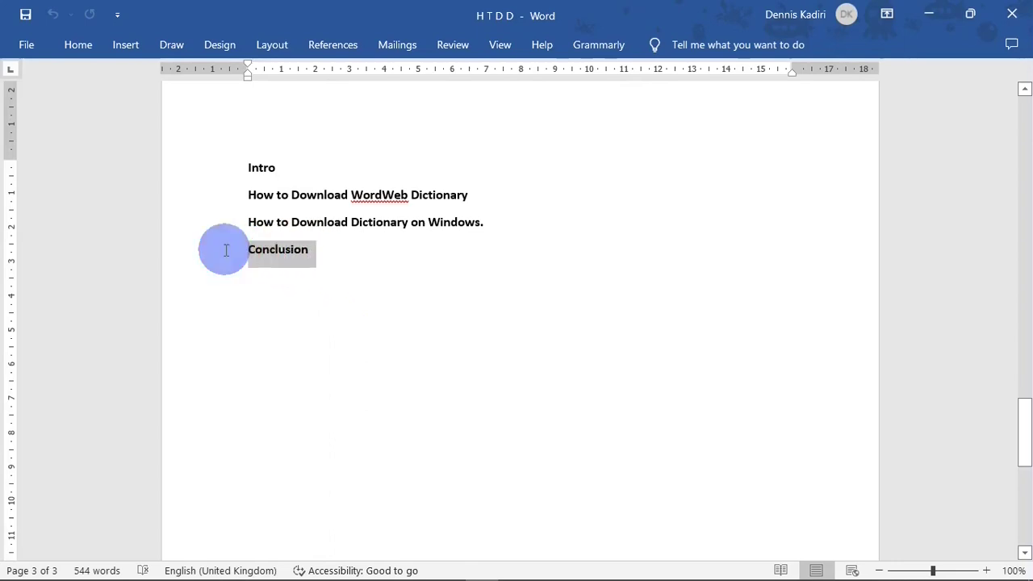
drag(226, 250, 222, 254)
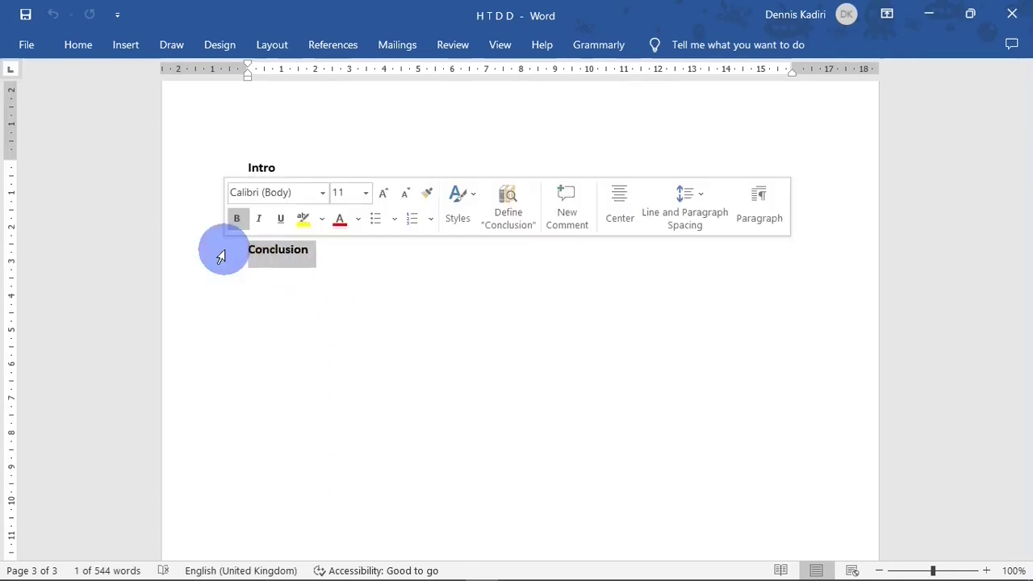
click(329, 270)
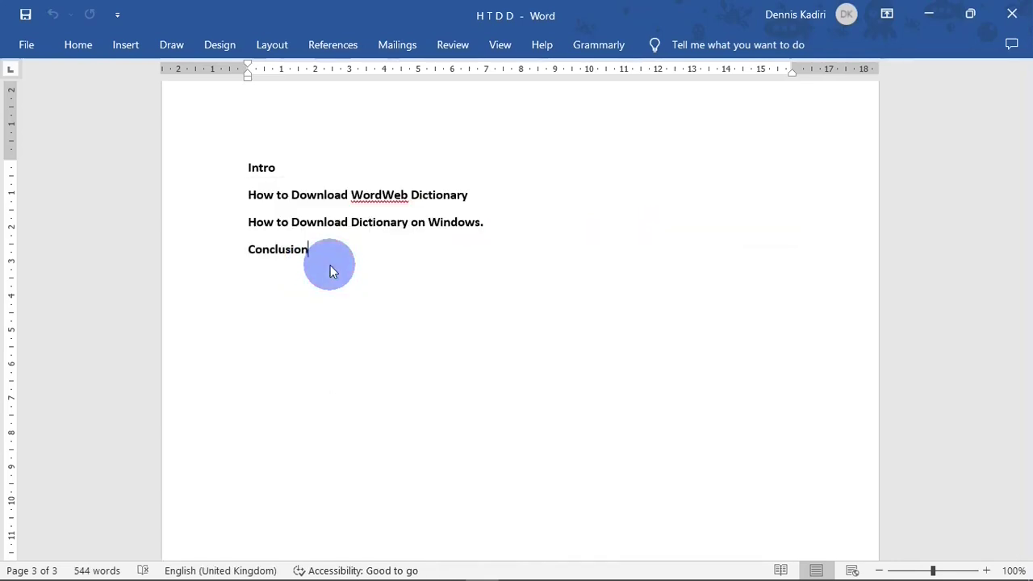
drag(308, 250, 244, 250)
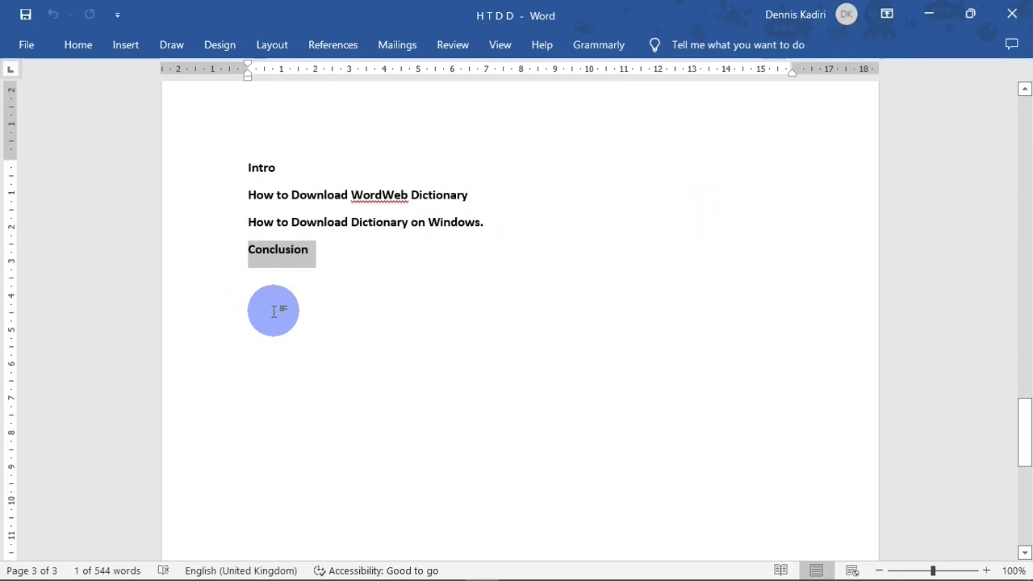
key(ctrl+alt+w)
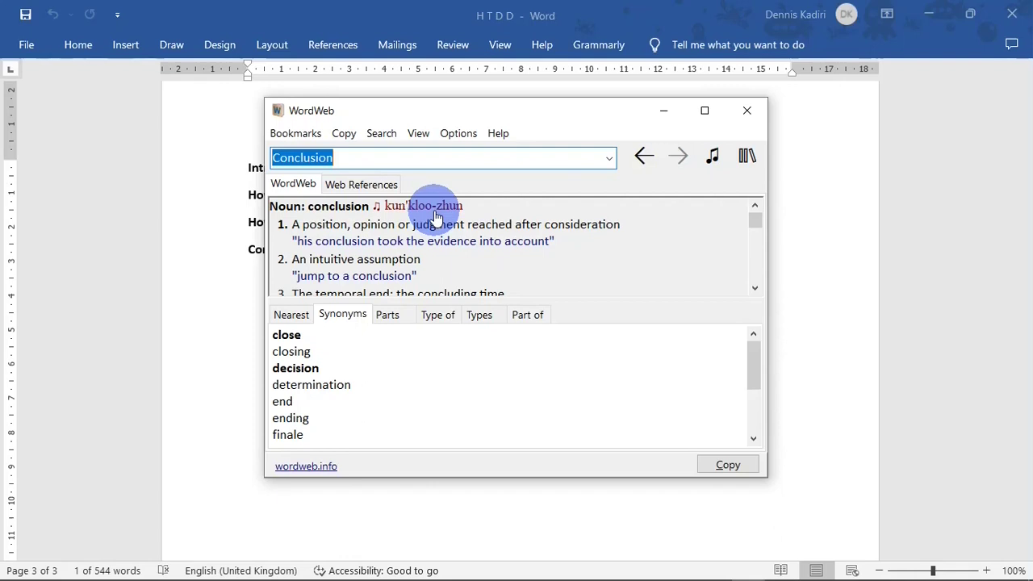
Move the WordWeb window right and play the pronunciation of 'Conclusion'.
click(195, 160)
drag(385, 110, 487, 115)
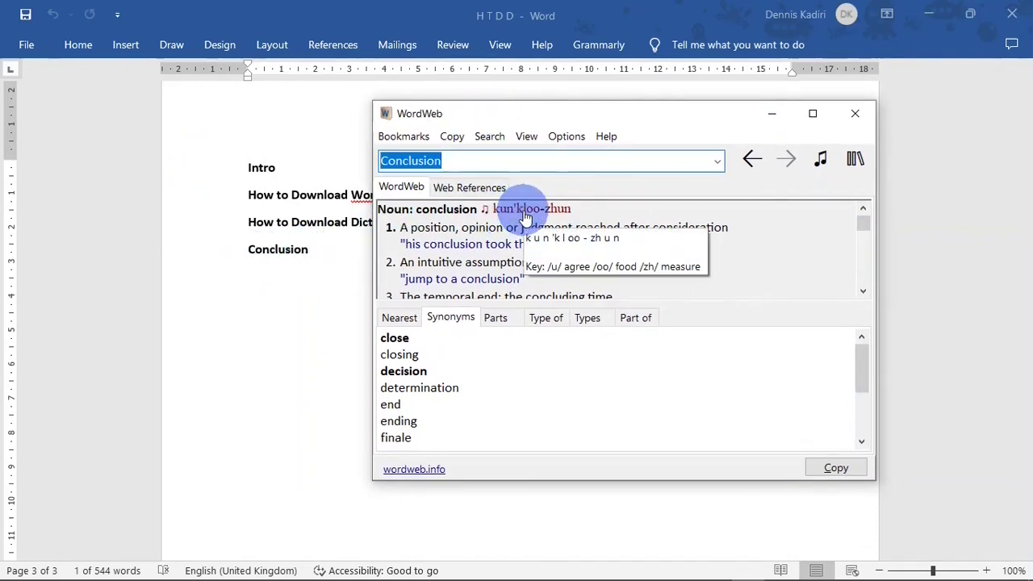
click(826, 160)
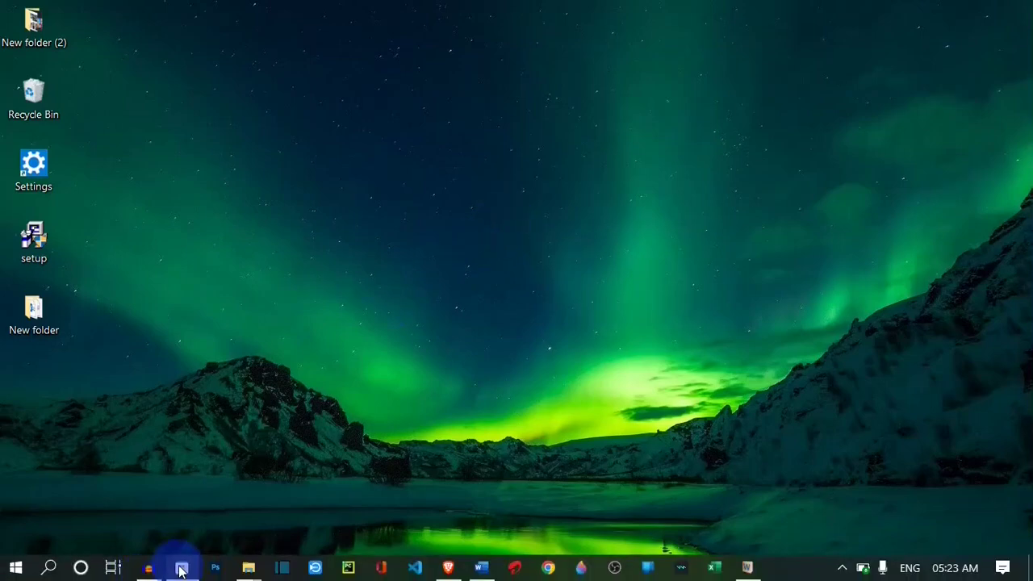
Restore Microsoft Store and open the English Dictionary - Offline product page.
click(181, 569)
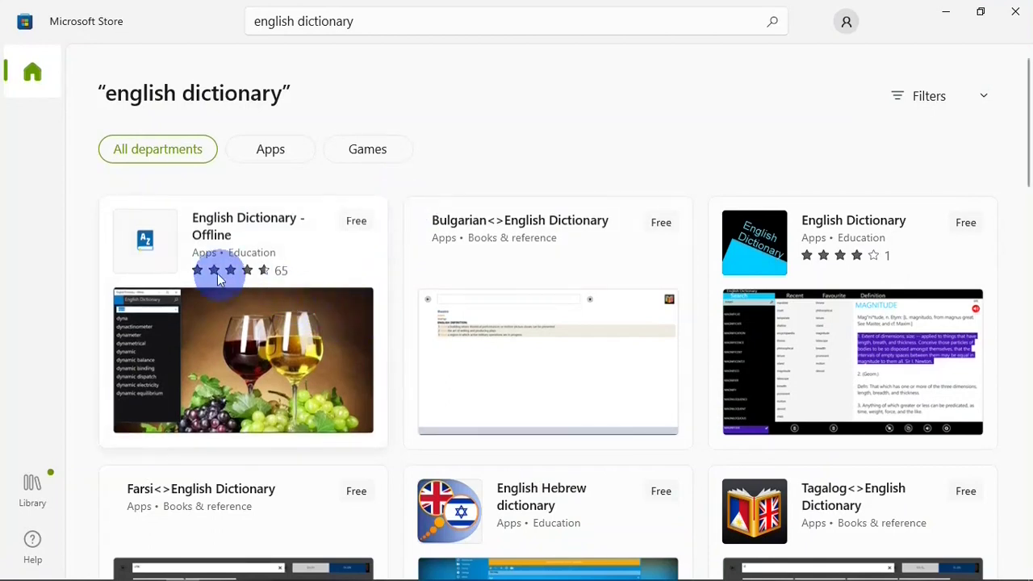
click(276, 317)
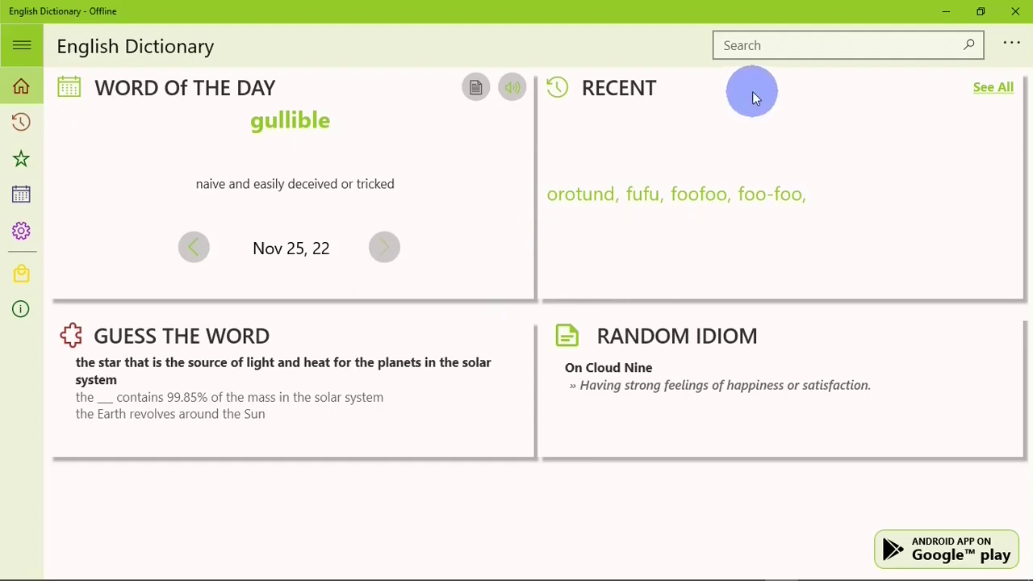
Look up 'no' in English Dictionary - Offline and play its US and UK pronunciations.
click(760, 45)
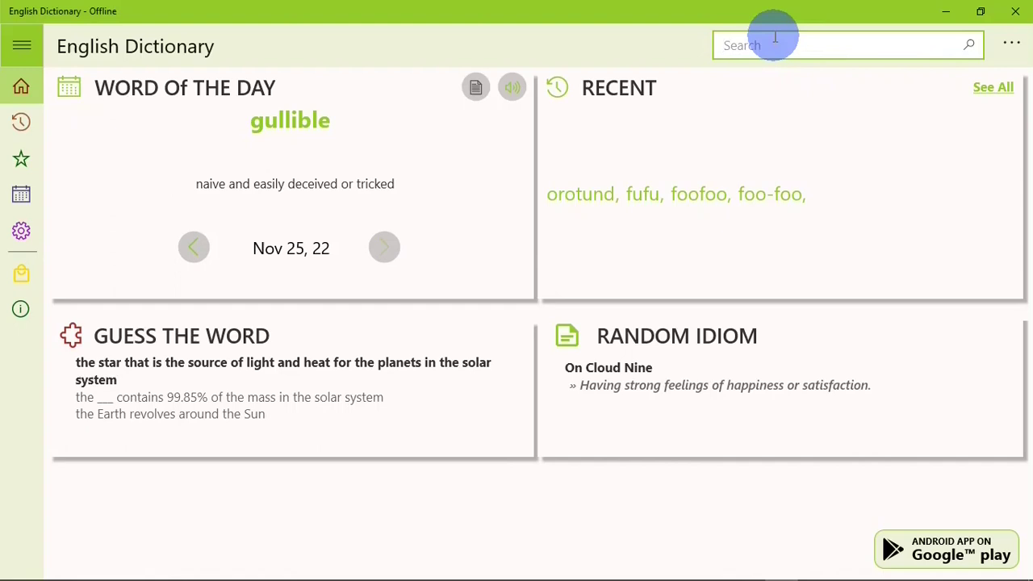
text(NO)
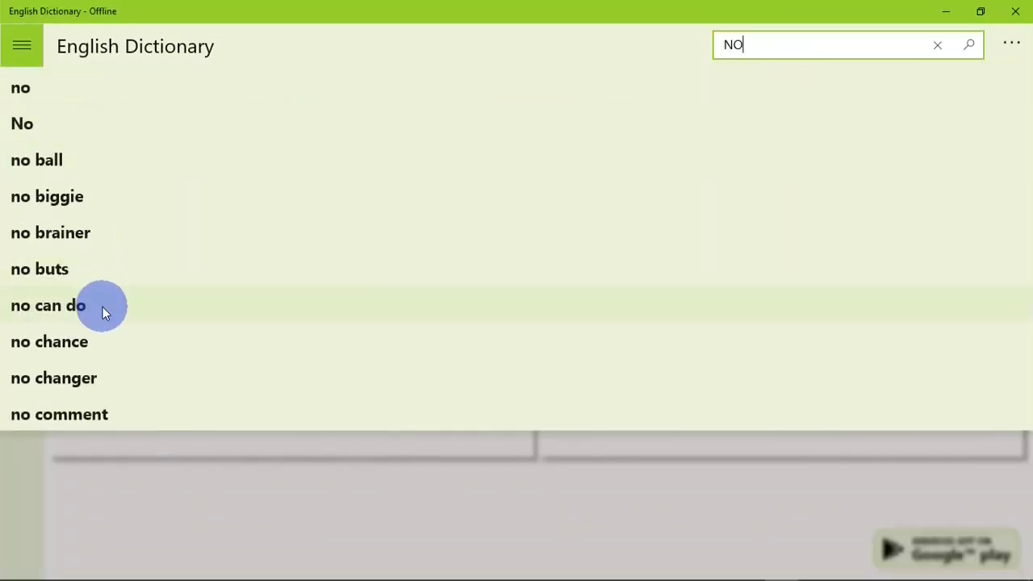
click(92, 93)
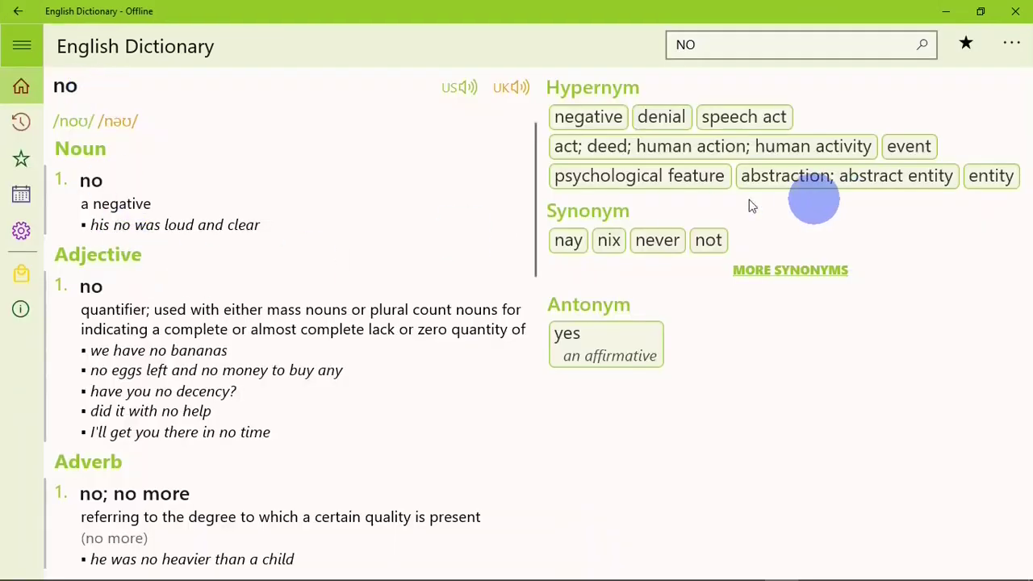
mouse_move(535, 151)
mouse_down()
mouse_move(548, 275)
mouse_move(542, 138)
mouse_move(535, 162)
mouse_up()
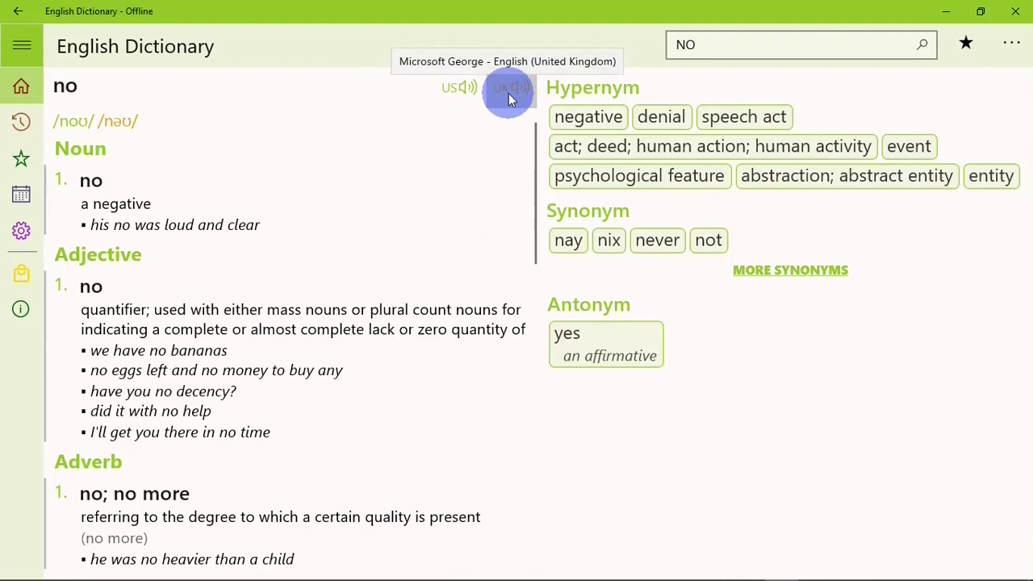
click(454, 98)
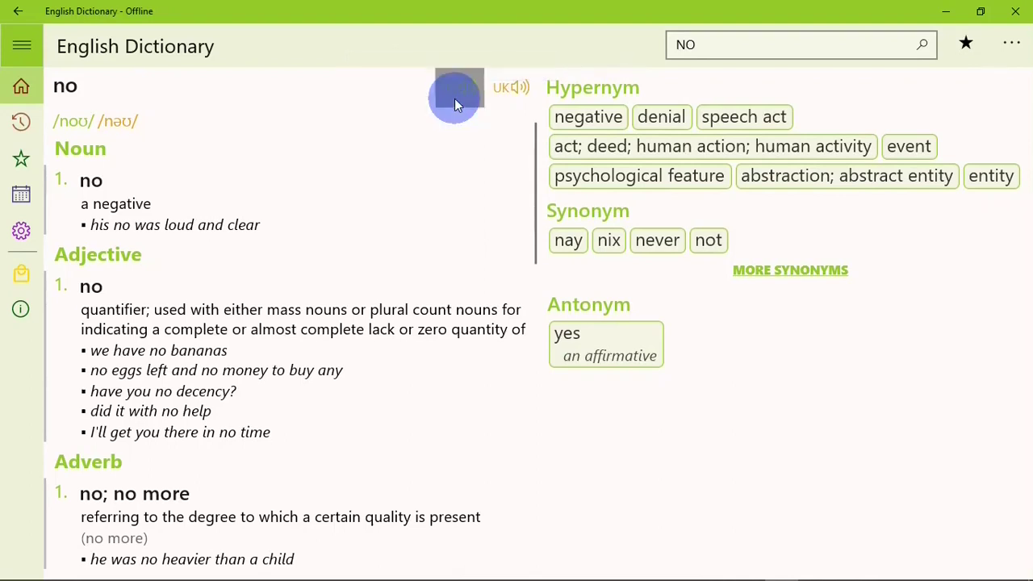
click(507, 92)
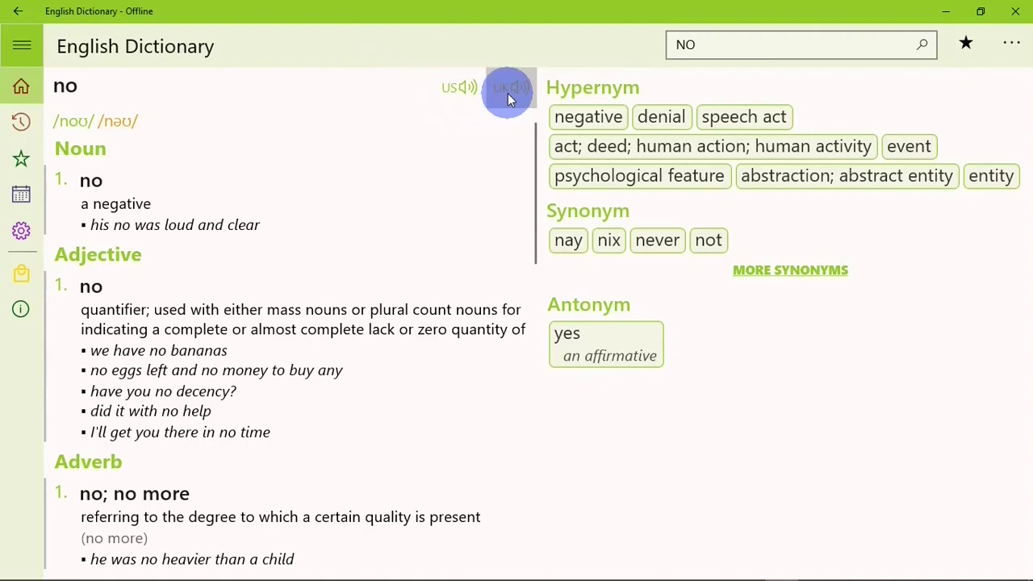
Replace the search with 'water', open its entry, and play the US pronunciation.
drag(706, 45, 667, 53)
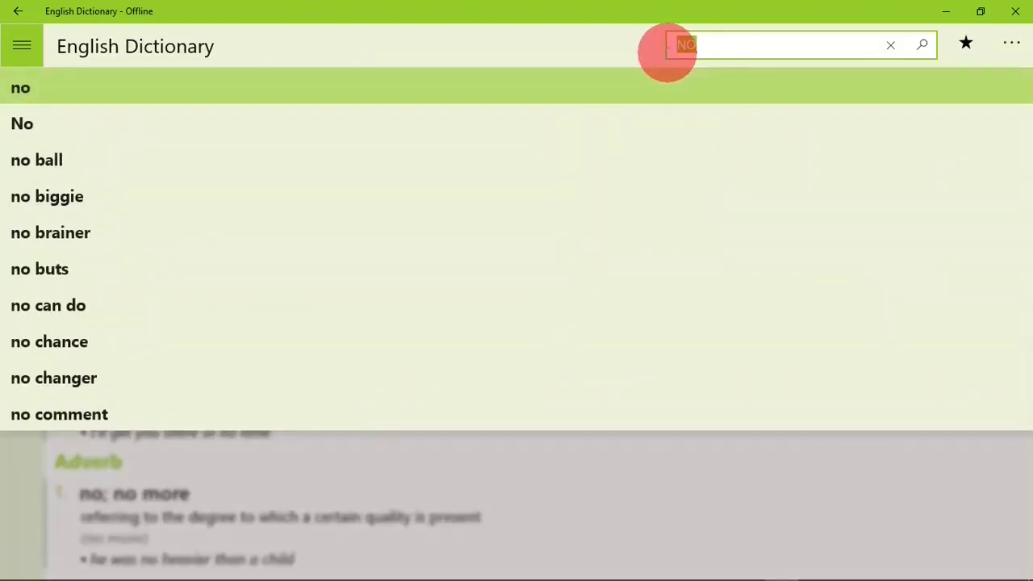
text(water)
key(Return)
click(448, 105)
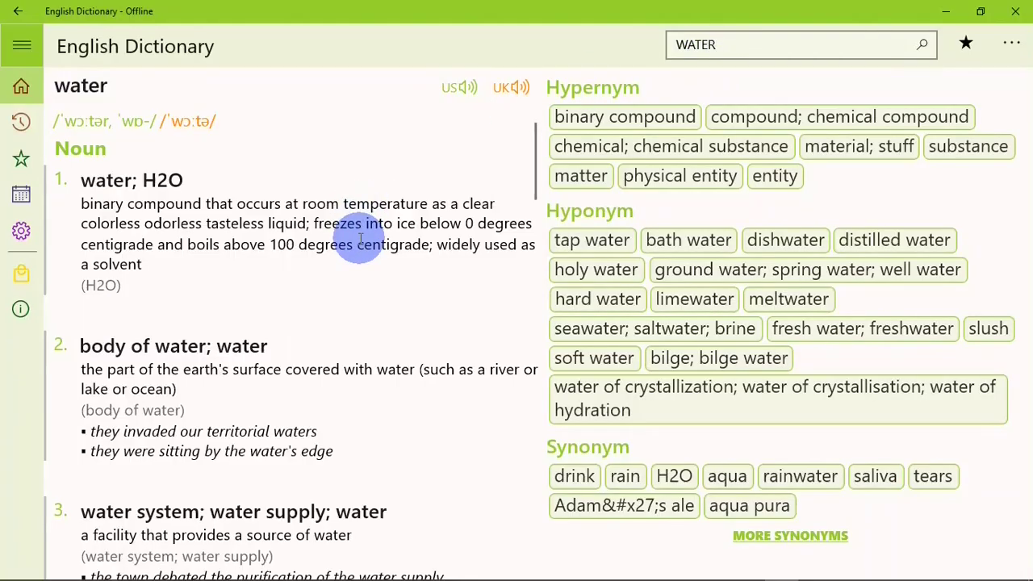
click(457, 96)
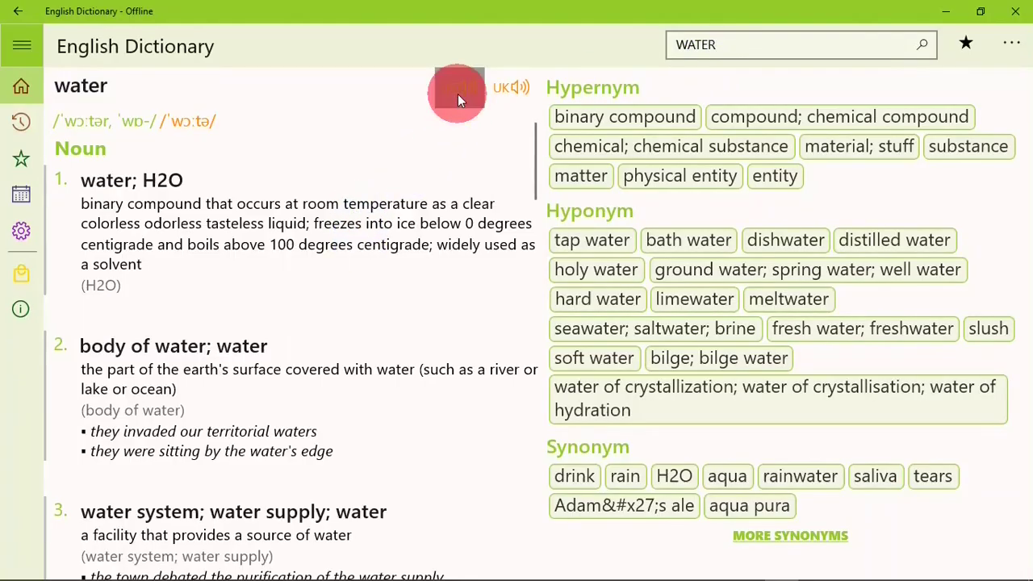